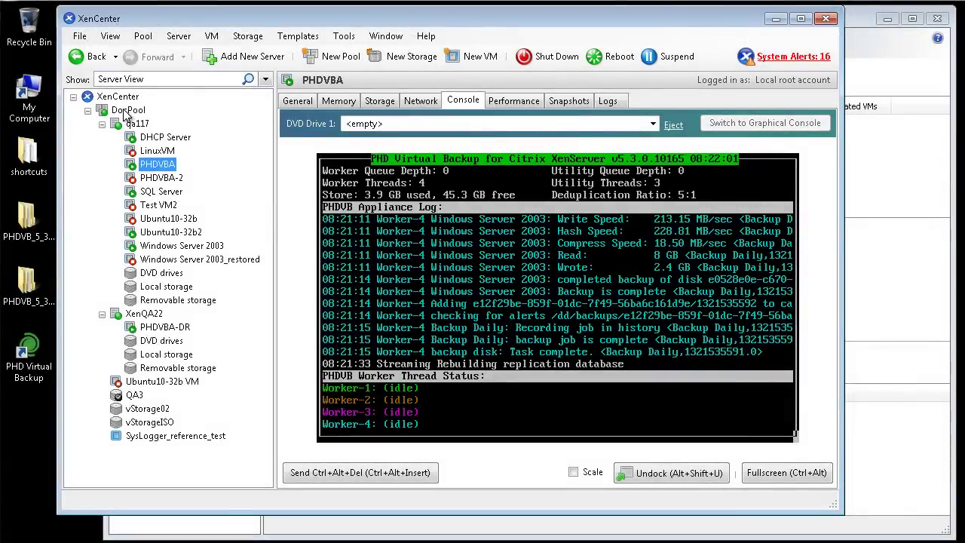
# Review the general properties of hosts qa117 and XenQA22 in XenCenter
pyautogui.click(139, 126)
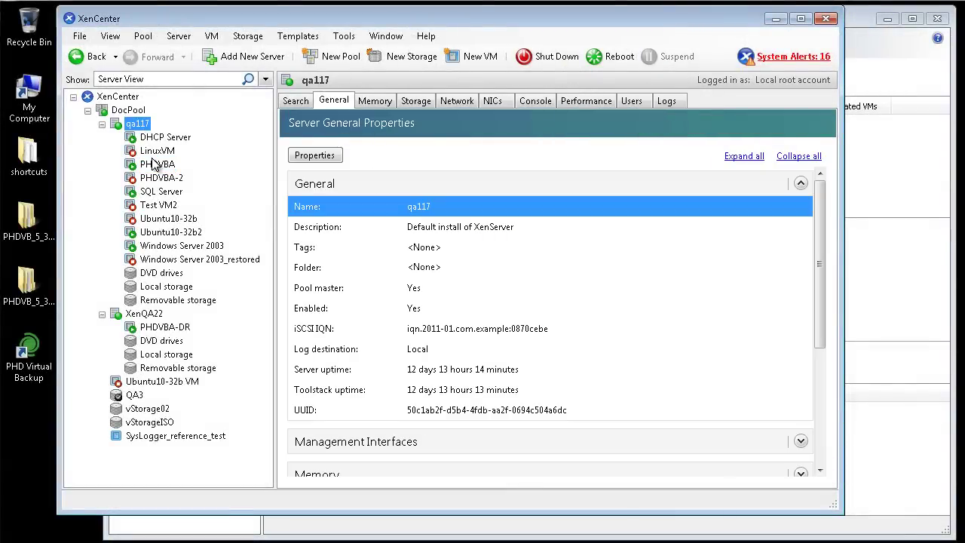
pyautogui.click(156, 316)
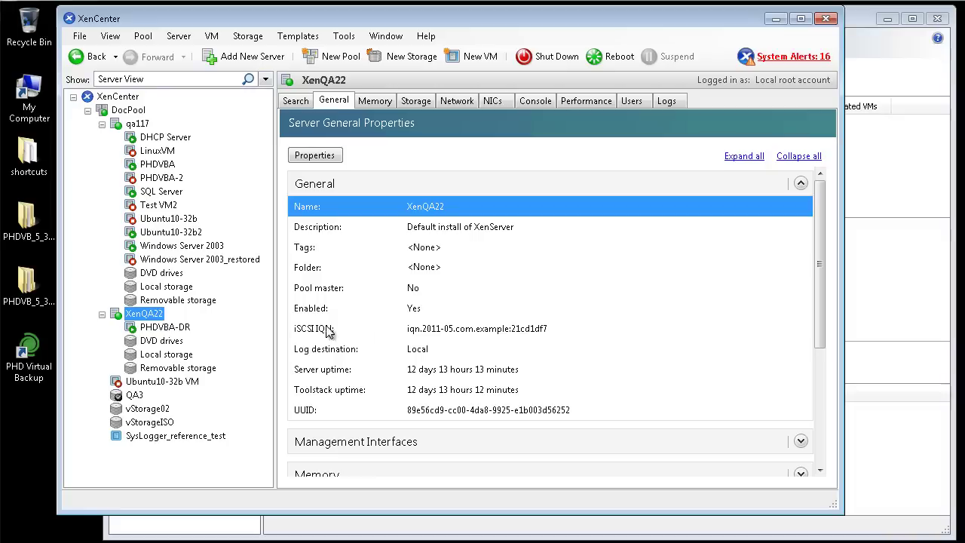
# Bring the backup console forward and select the PHDVBA-DR appliance on the Dashboard
pyautogui.click(865, 51)
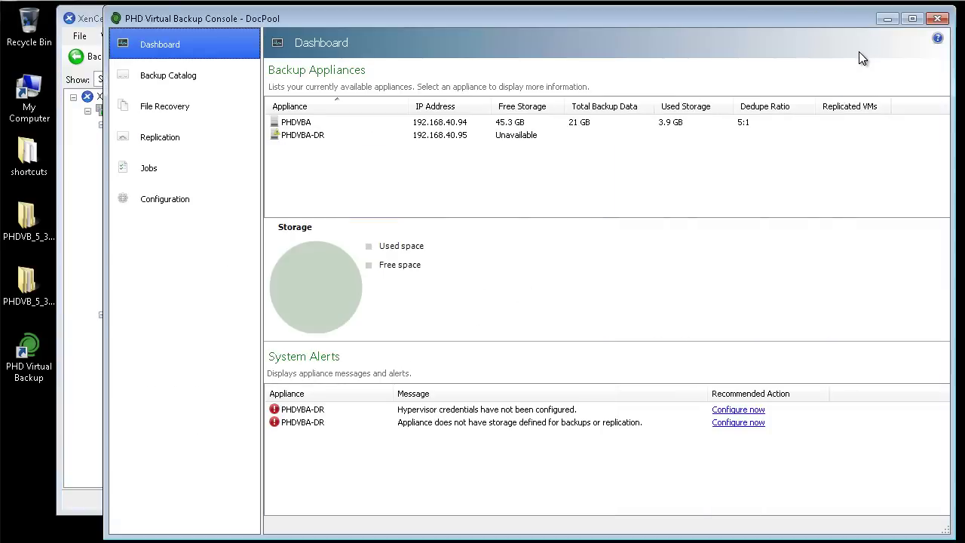
pyautogui.click(320, 135)
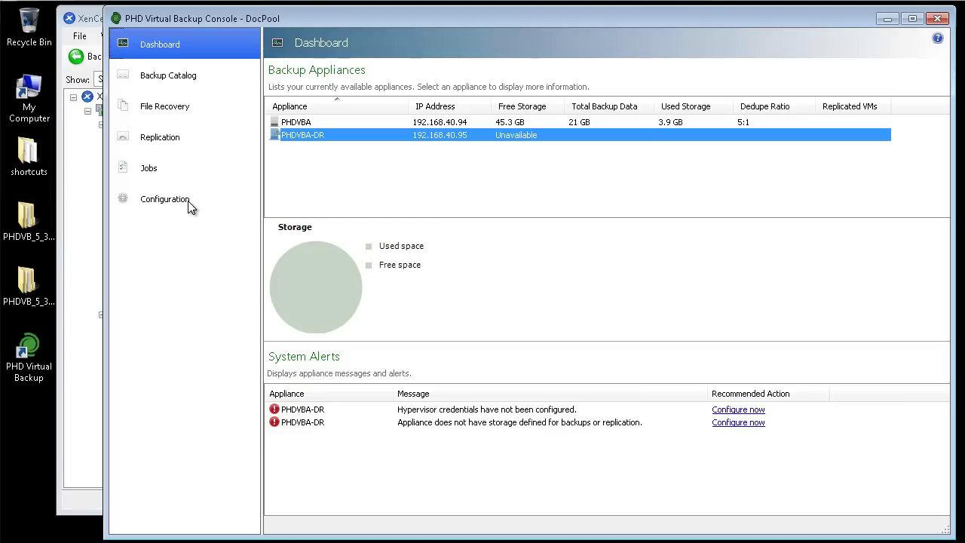
# Enable PHDVBA's share for VM Replication with a confirmed share password and save
pyautogui.click(190, 207)
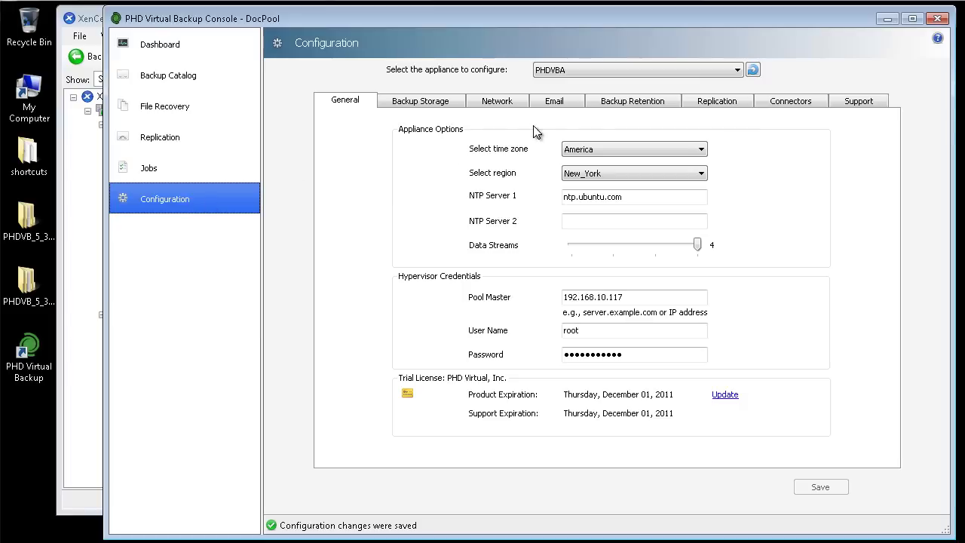
pyautogui.click(783, 104)
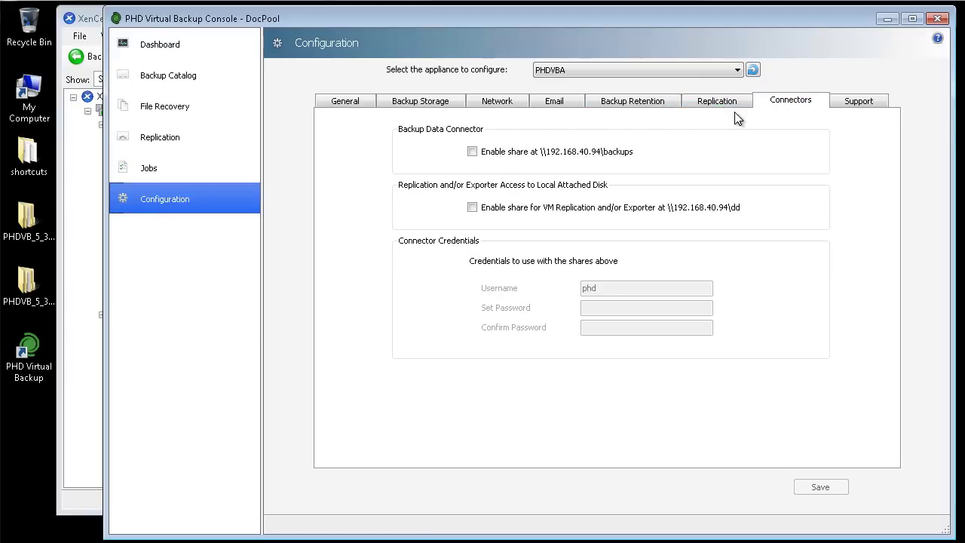
pyautogui.click(473, 208)
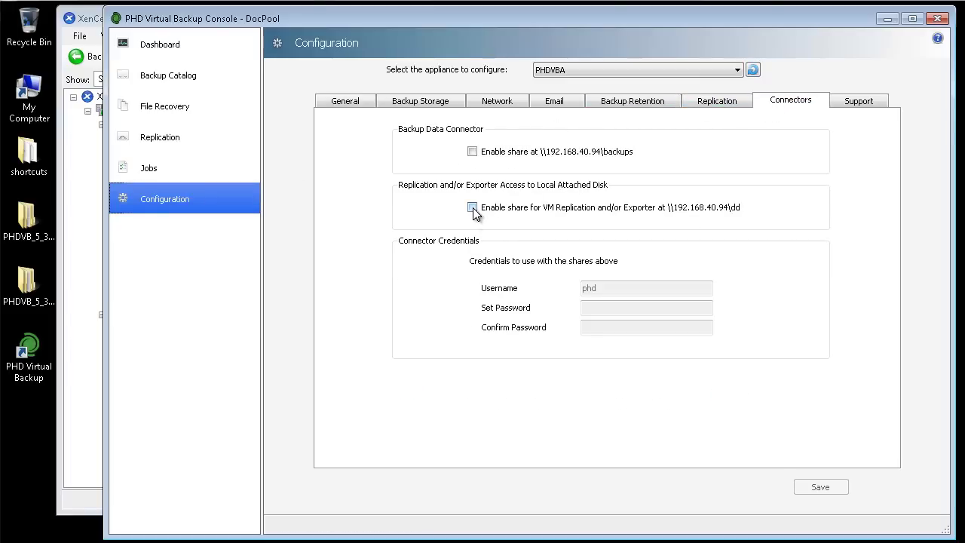
pyautogui.click(608, 308)
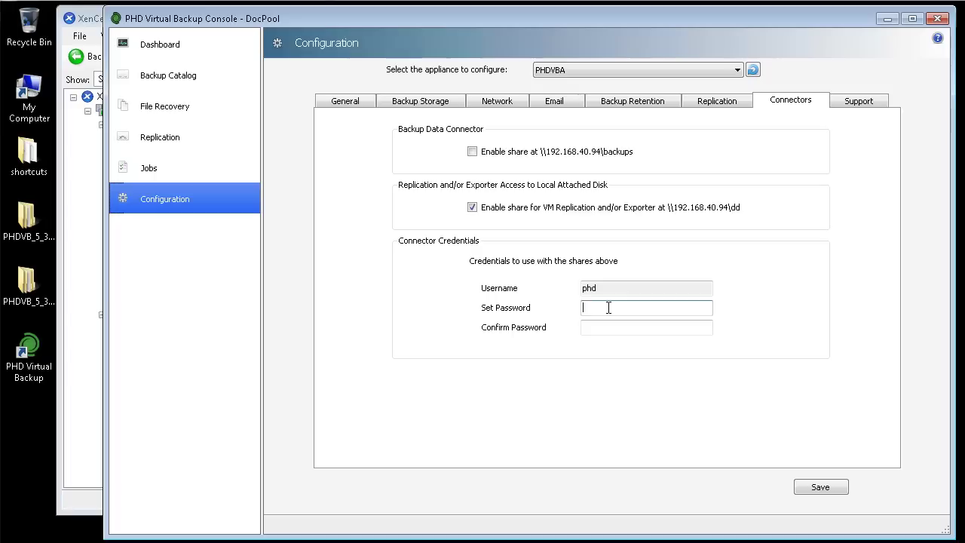
pyautogui.write('phd')
pyautogui.press('Tab')
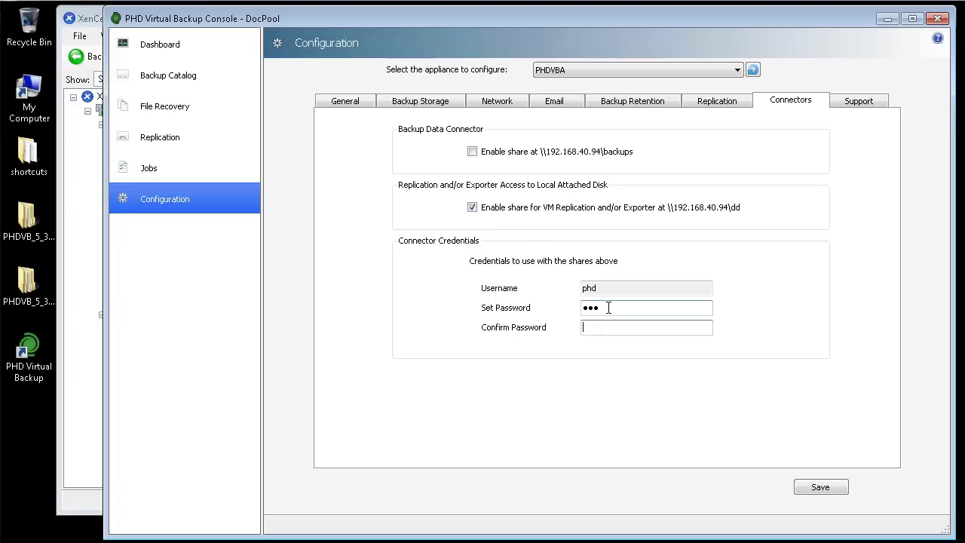
pyautogui.write('phd')
pyautogui.click(818, 488)
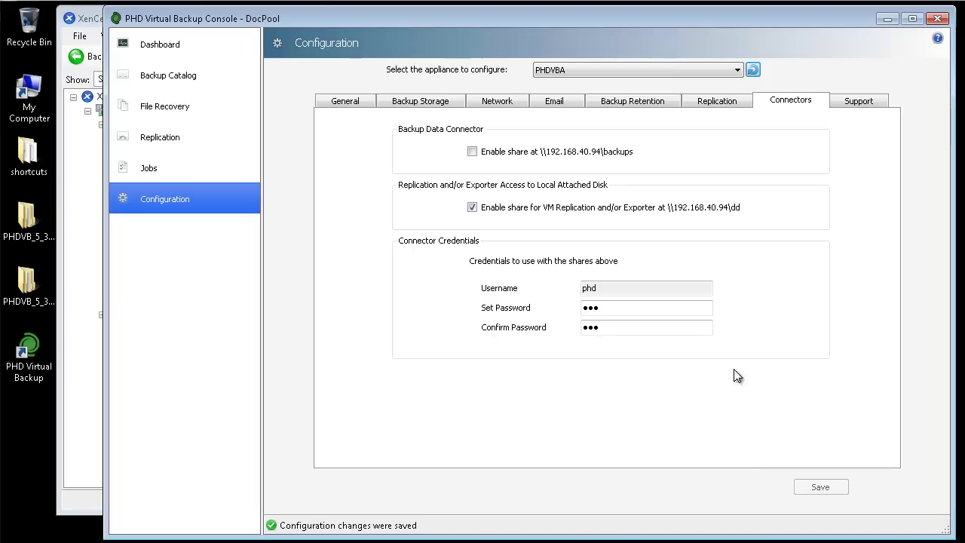
# Switch to the PHDVBA-DR appliance and enter its hypervisor password
pyautogui.click(727, 70)
pyautogui.click(544, 93)
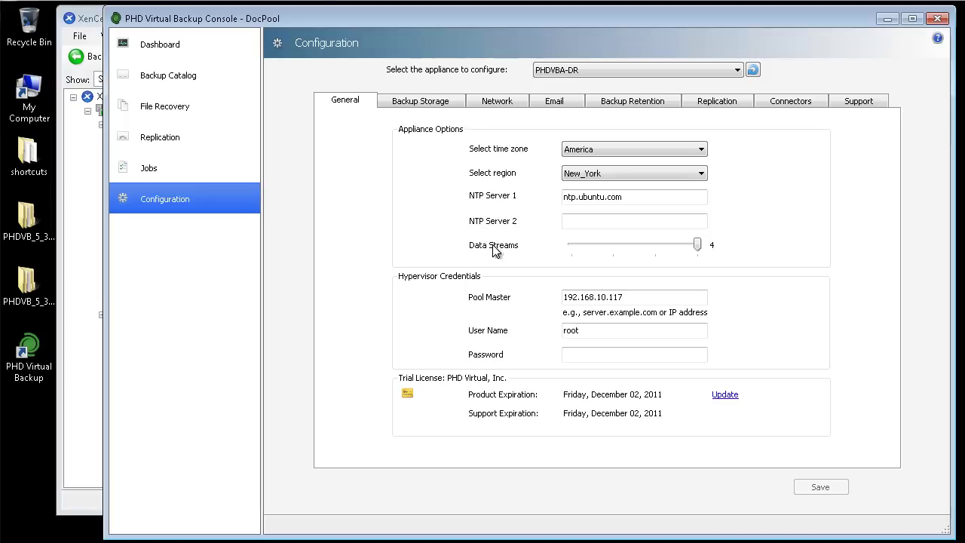
pyautogui.click(582, 356)
pyautogui.write('password')
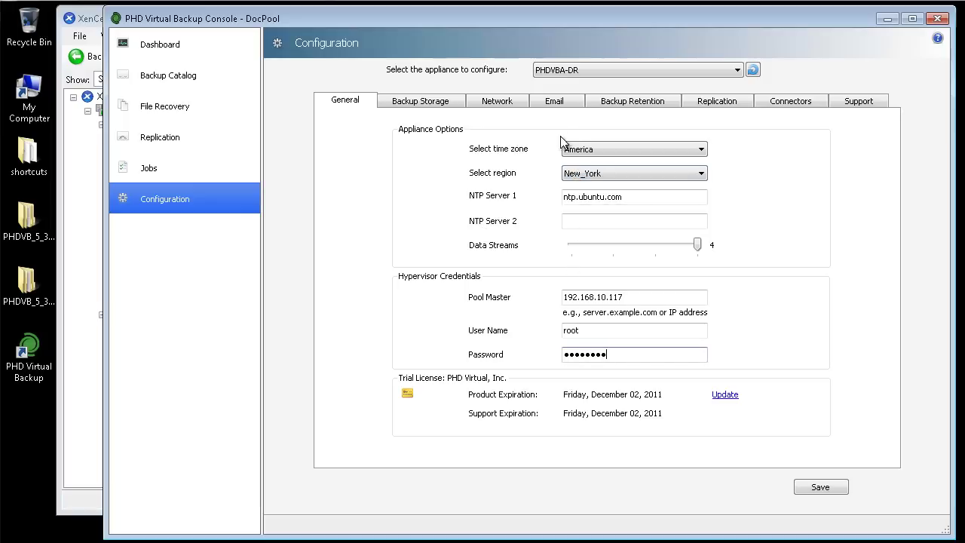
# Add the discovered \\192.168.40.94\dd store as 'PHDVBA Storage', save, and confirm the restart
pyautogui.click(743, 101)
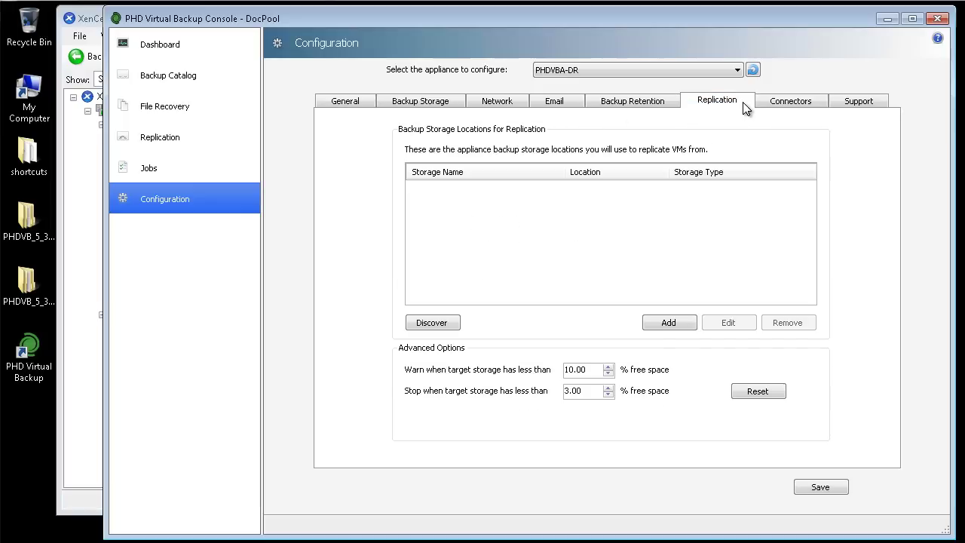
pyautogui.click(441, 324)
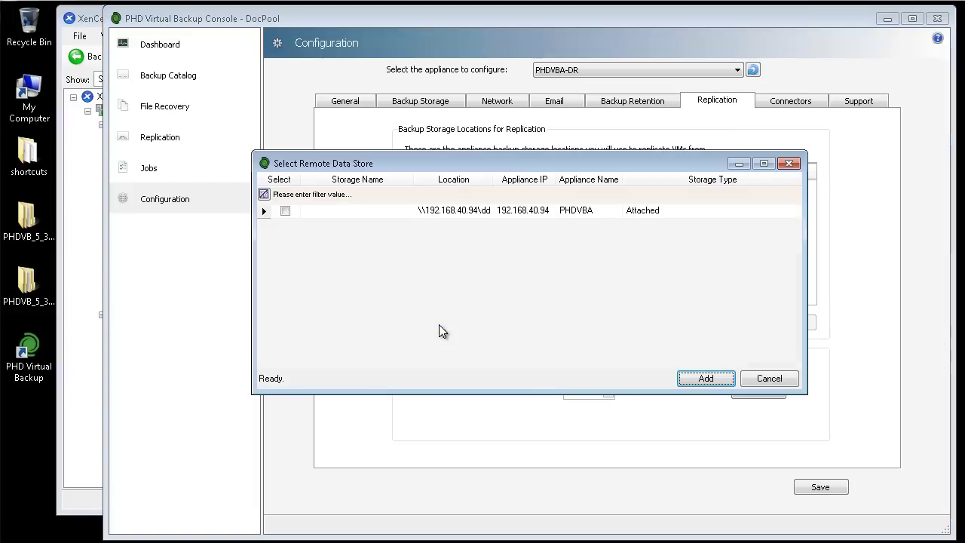
pyautogui.click(345, 210)
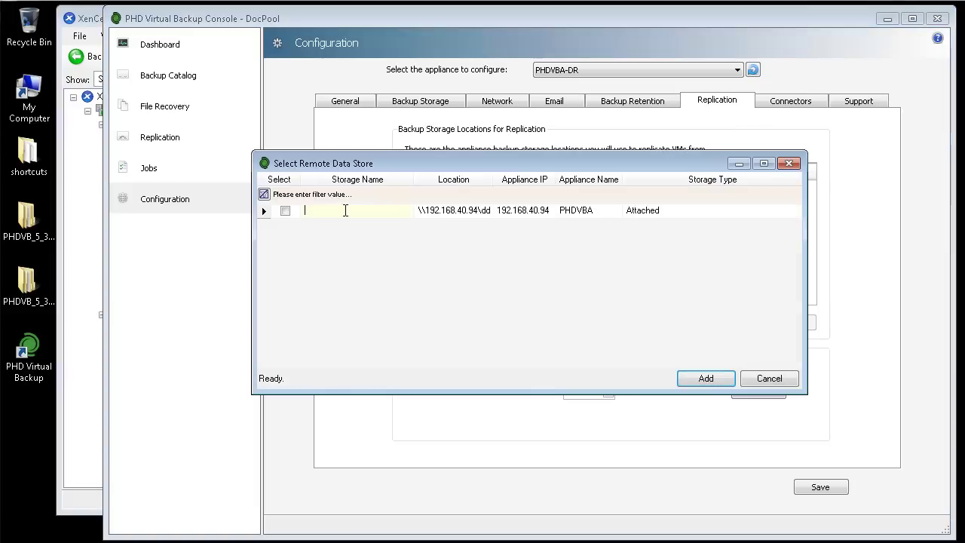
pyautogui.write('PHDVBA Storage')
pyautogui.click(284, 212)
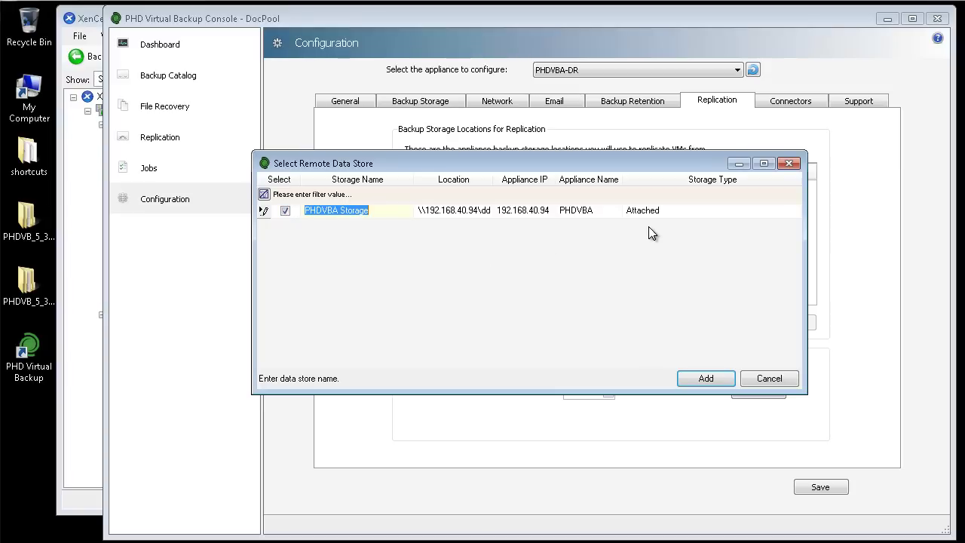
pyautogui.click(716, 381)
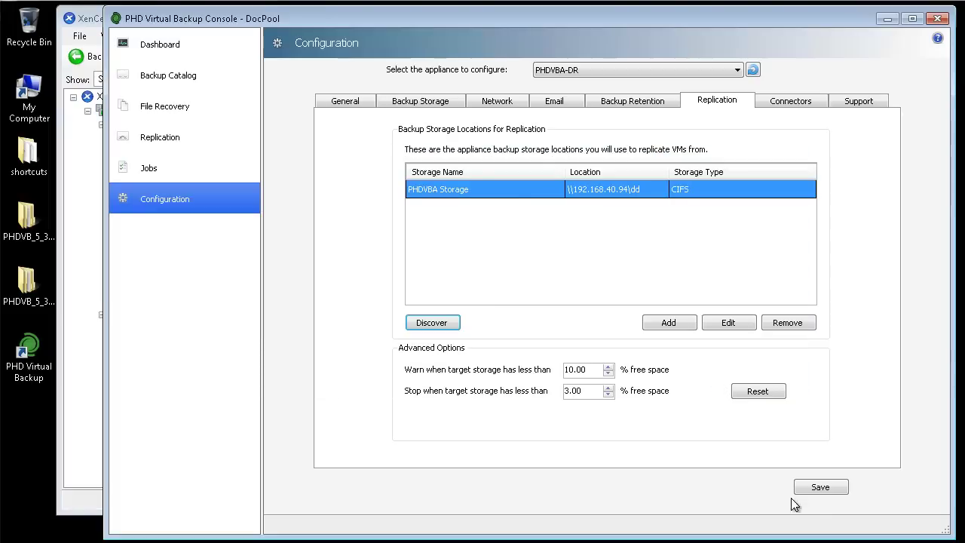
pyautogui.click(835, 488)
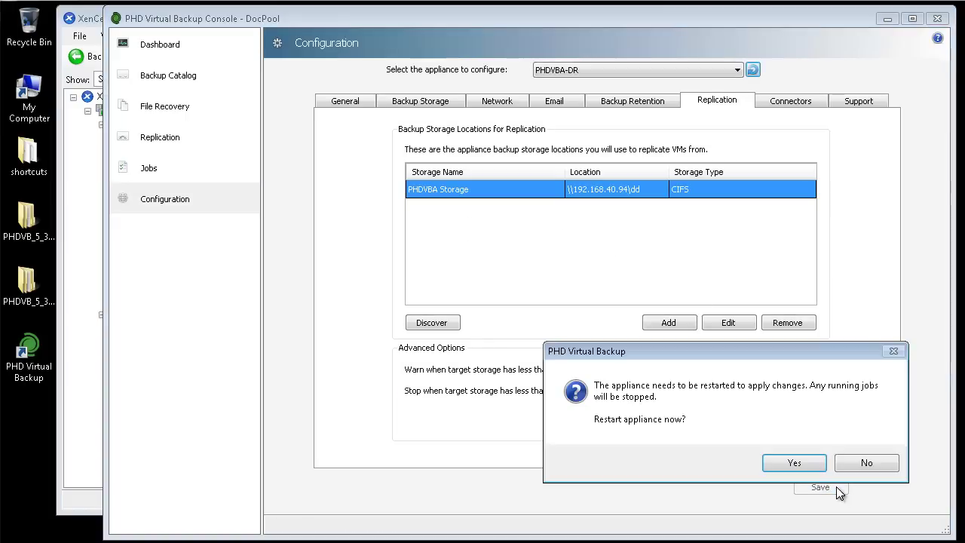
pyautogui.click(816, 465)
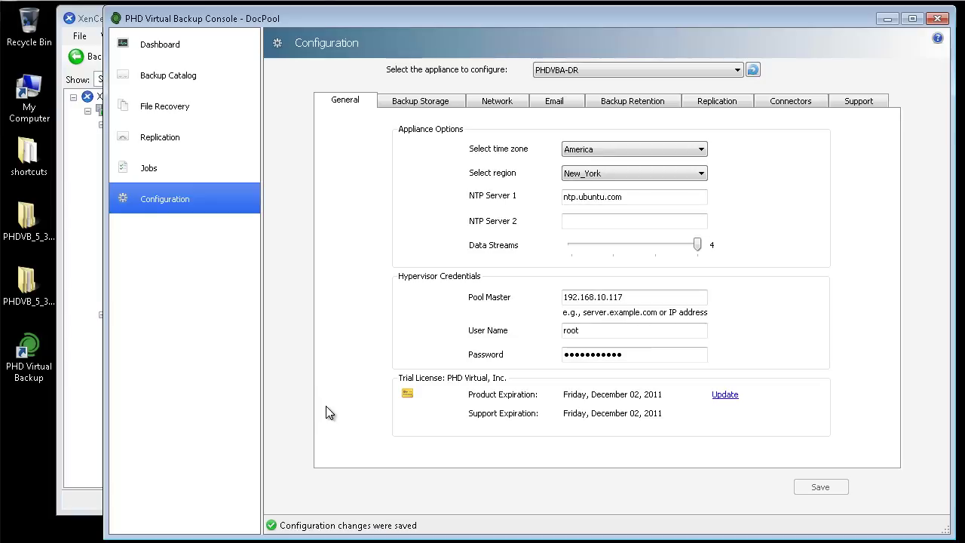
# Tick Windows Server 2003 and SQL Server for replication to PHDVBA-DR
pyautogui.click(220, 141)
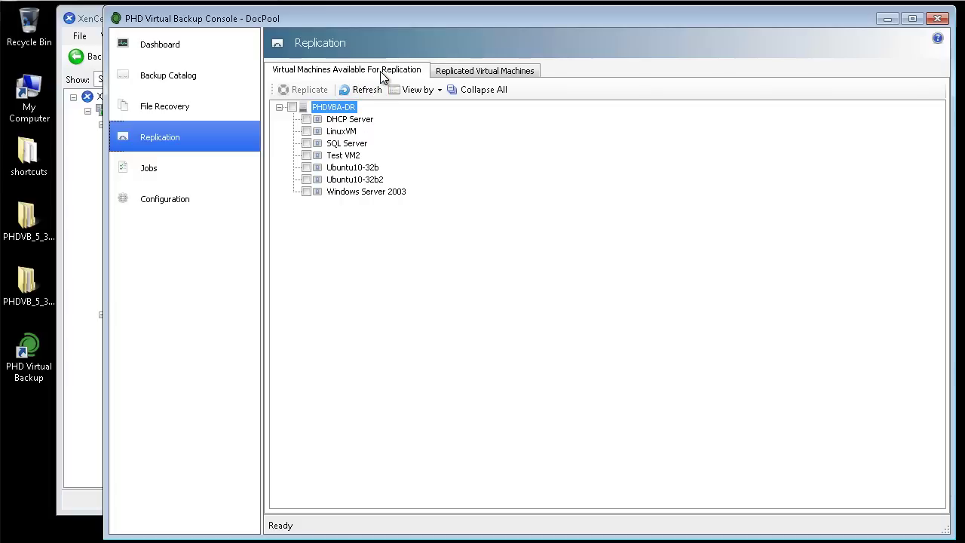
pyautogui.click(306, 191)
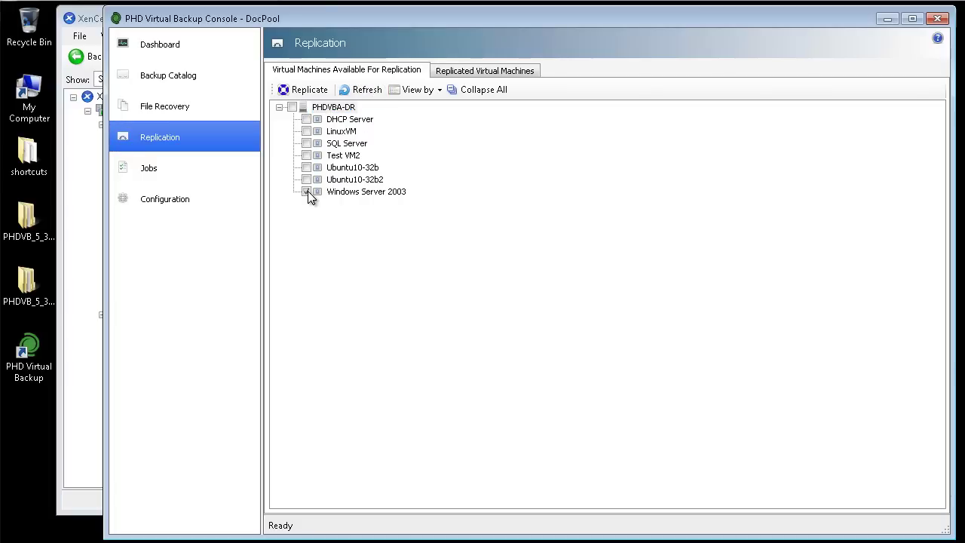
pyautogui.click(307, 143)
# Create job 'Replication Daily' with _replica suffix, XenQA22 QA3 storage and default network 40
pyautogui.click(324, 91)
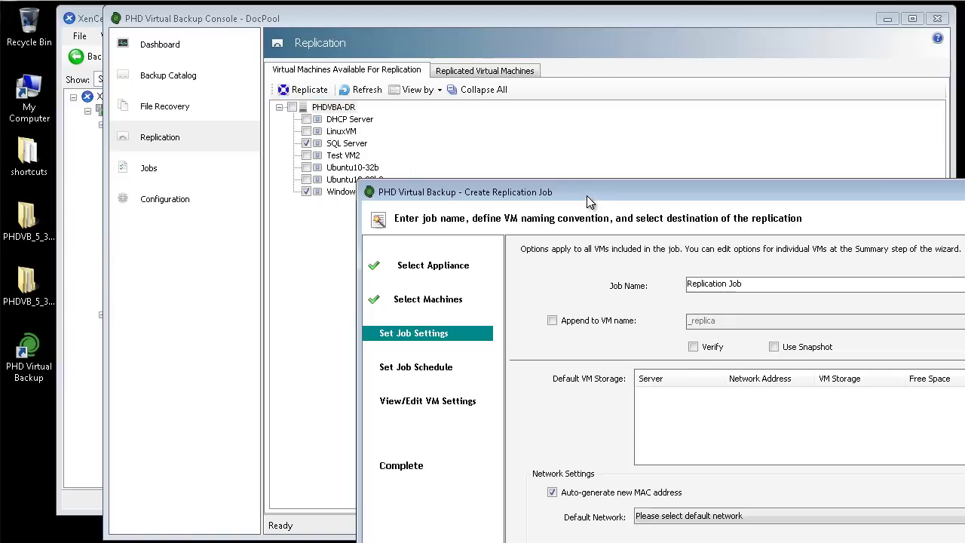
pyautogui.moveTo(586, 196); pyautogui.dragTo(461, 77)
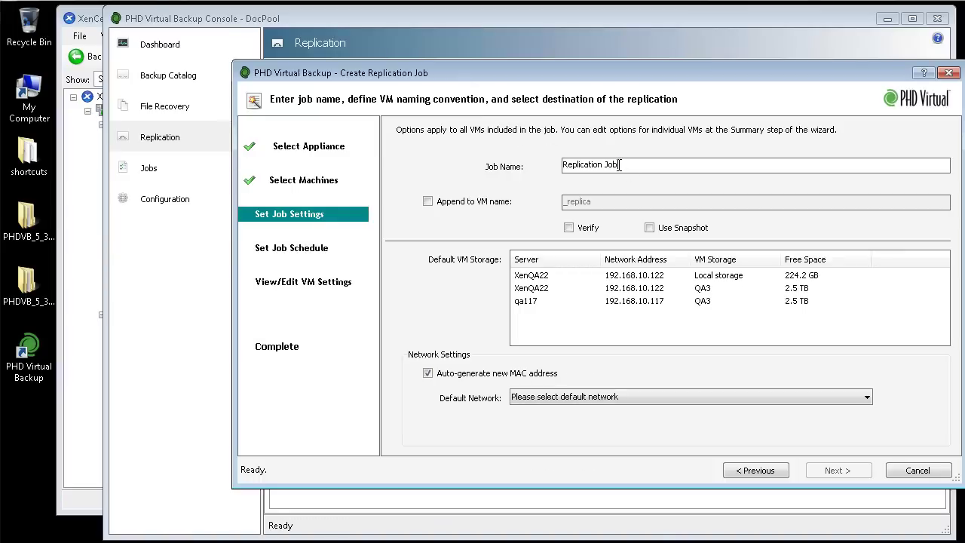
pyautogui.doubleClick(611, 164)
pyautogui.write('Daily')
pyautogui.click(437, 201)
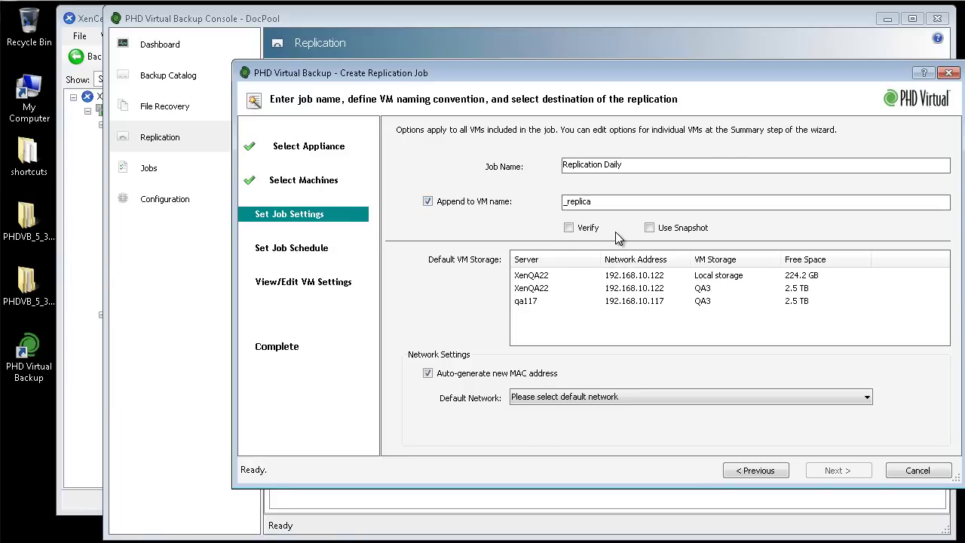
pyautogui.click(550, 287)
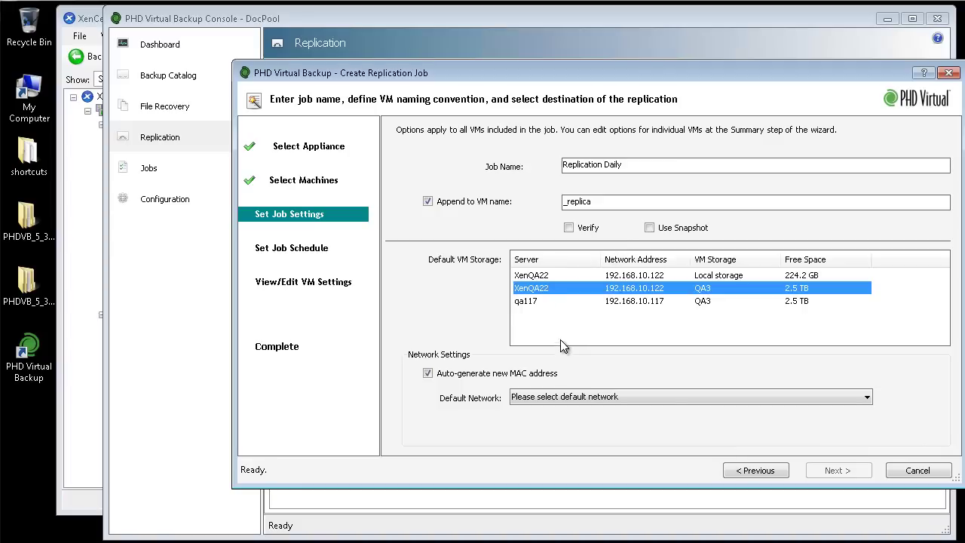
pyautogui.click(716, 397)
pyautogui.click(727, 411)
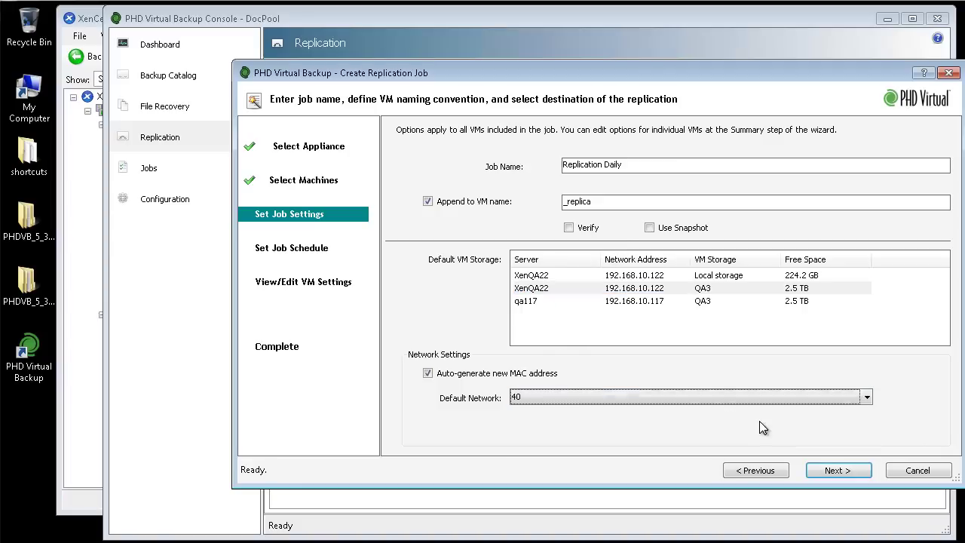
pyautogui.click(848, 470)
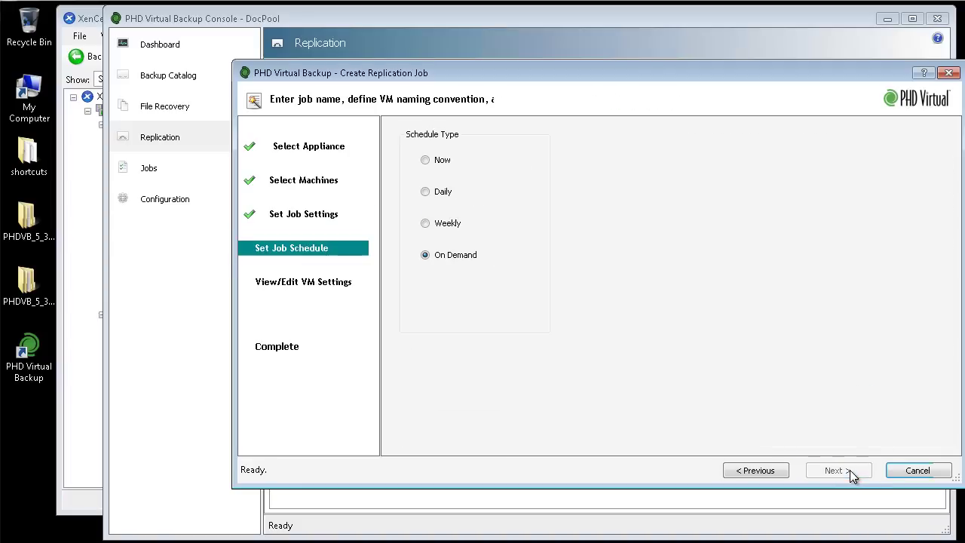
# Schedule the job daily, keep the per-VM network and C: disk data store unchanged, and submit
pyautogui.click(441, 193)
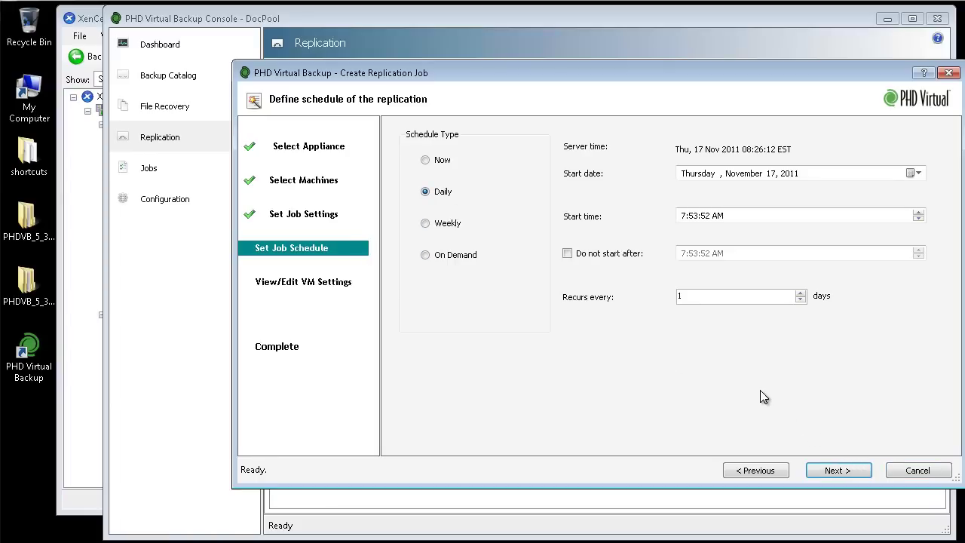
pyautogui.click(852, 467)
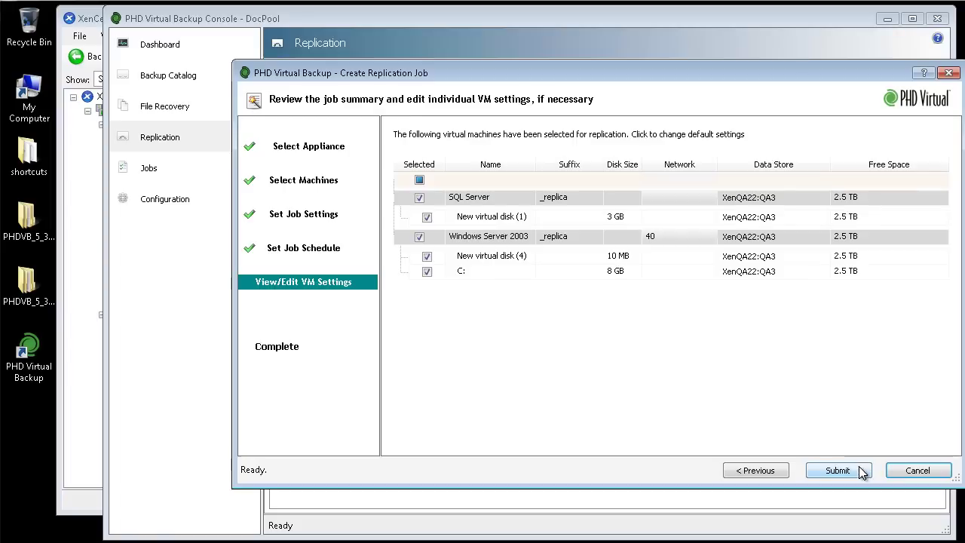
pyautogui.click(580, 235)
pyautogui.click(664, 236)
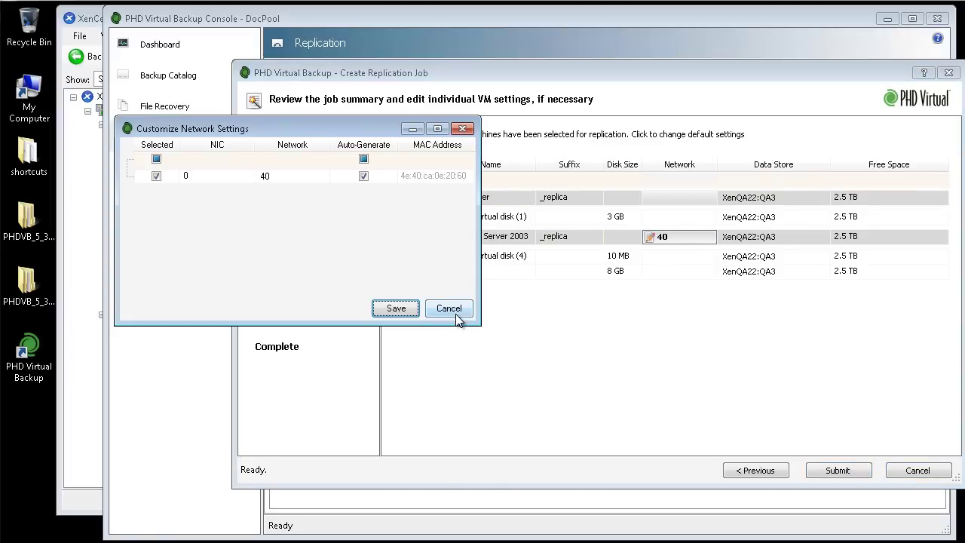
pyautogui.click(456, 317)
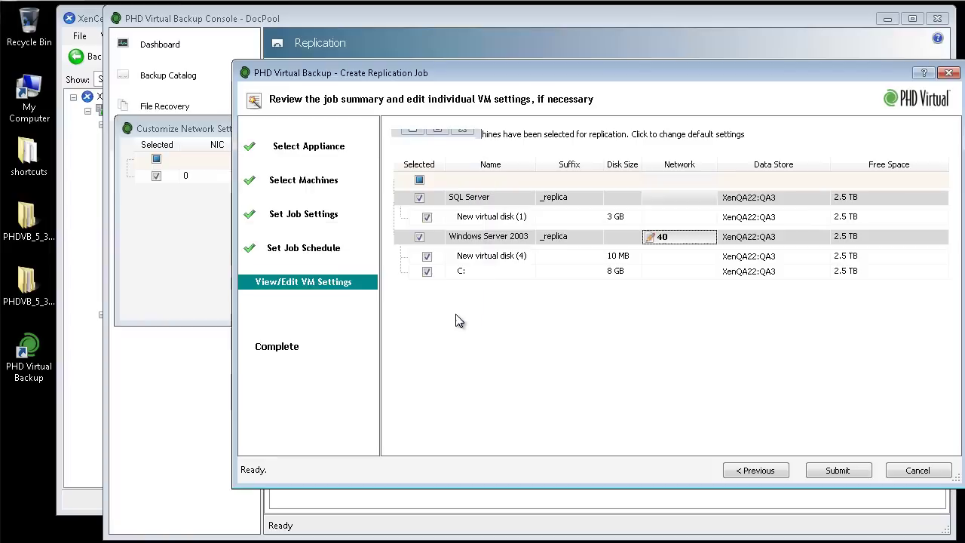
pyautogui.click(824, 273)
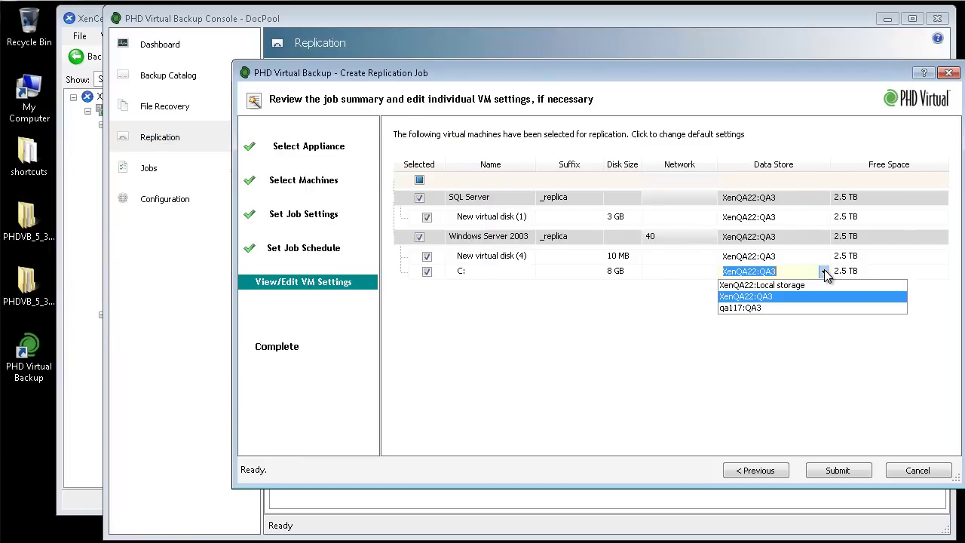
pyautogui.click(824, 272)
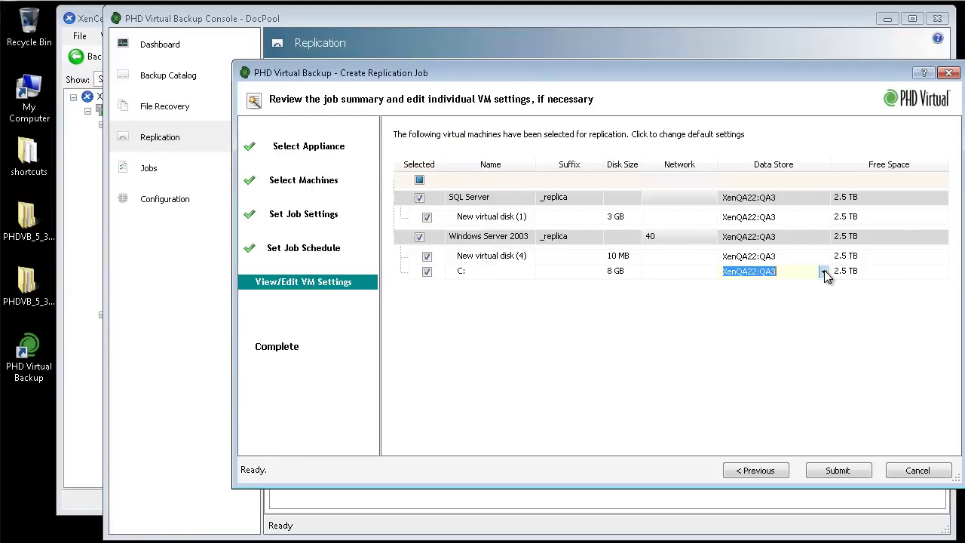
pyautogui.click(833, 469)
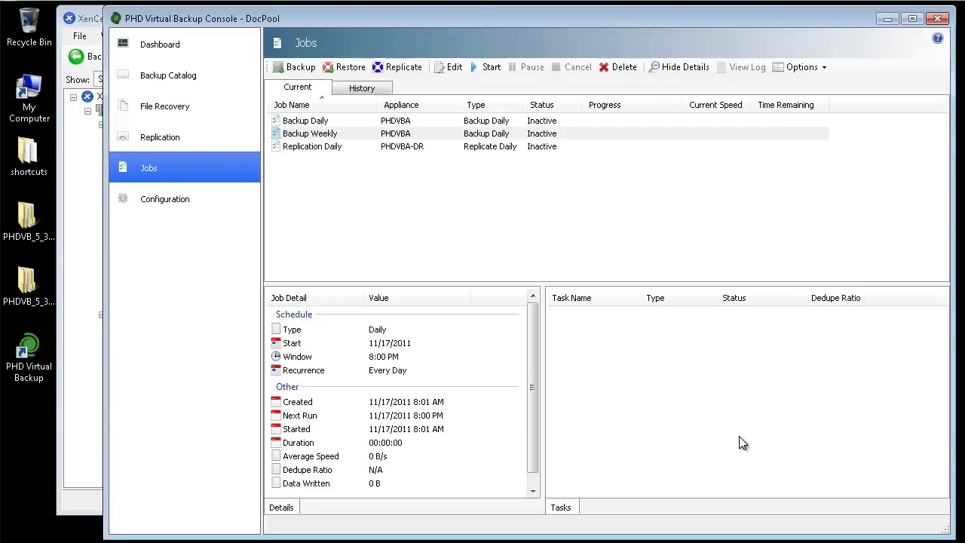
# Start the Replication Daily job and widen the Task Name column to watch progress
pyautogui.click(303, 149)
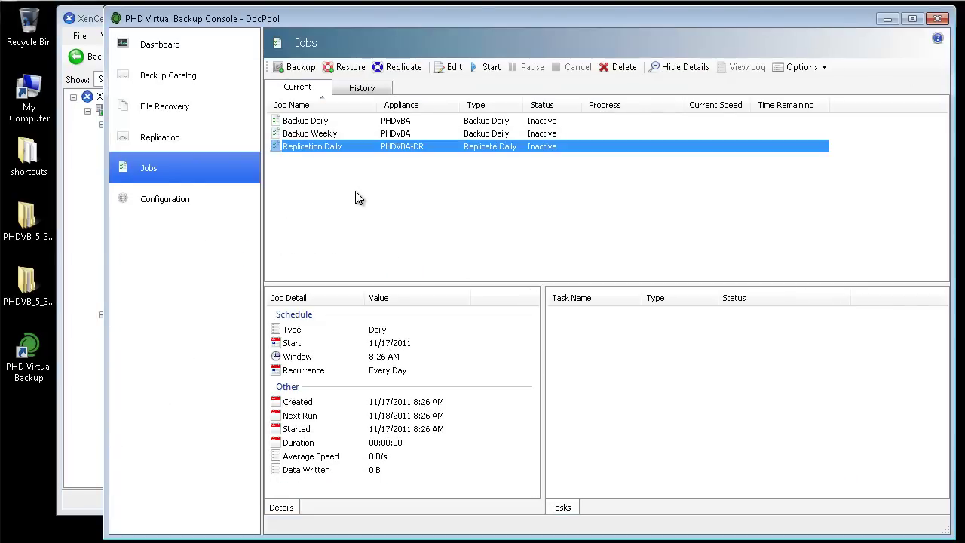
pyautogui.click(491, 67)
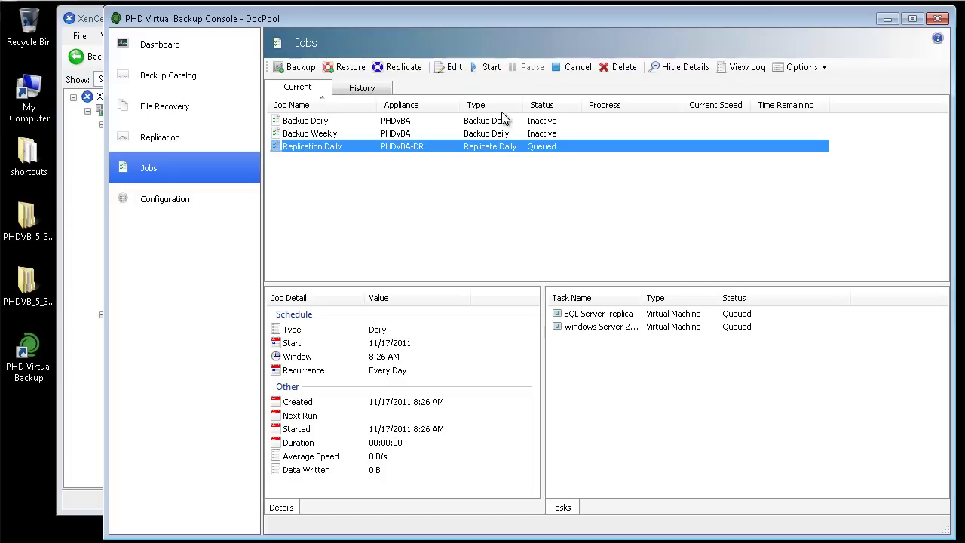
pyautogui.moveTo(643, 294); pyautogui.dragTo(664, 293)
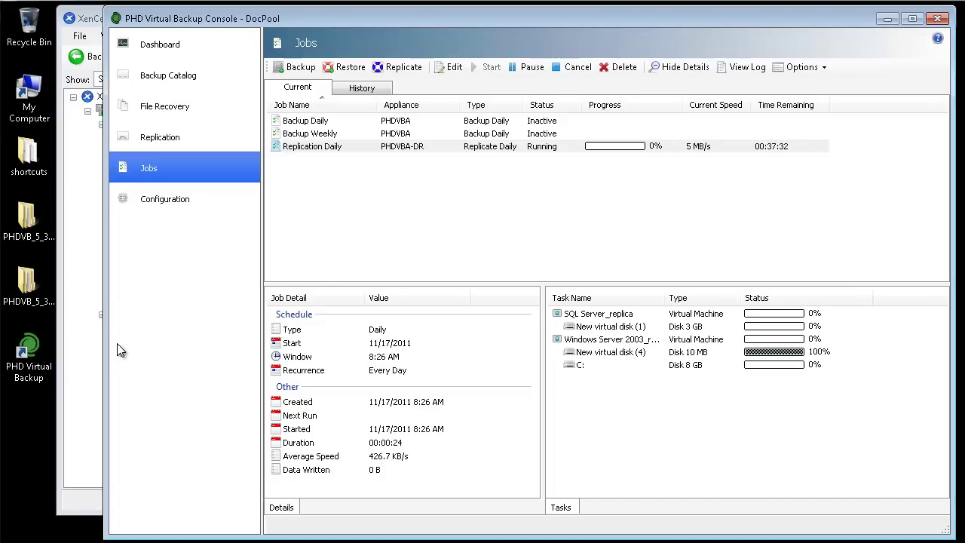
# In XenCenter, view SQL Server_replica and Windows Server 2003_replica under XenQA22
pyautogui.click(82, 371)
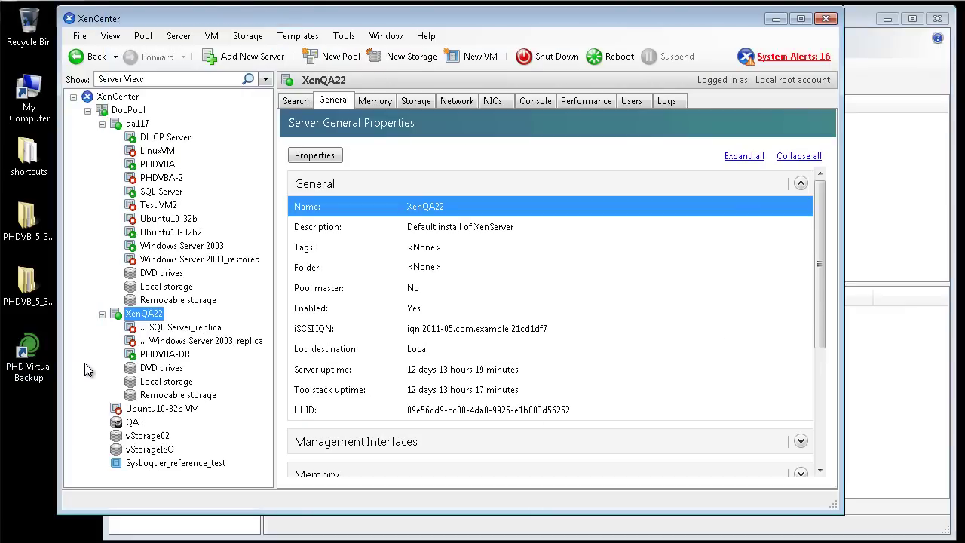
pyautogui.click(208, 328)
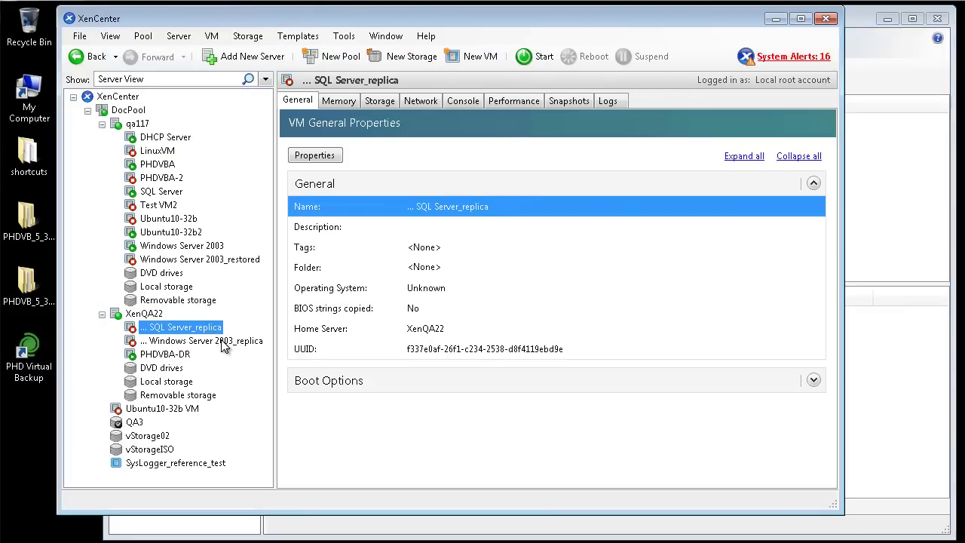
pyautogui.click(225, 341)
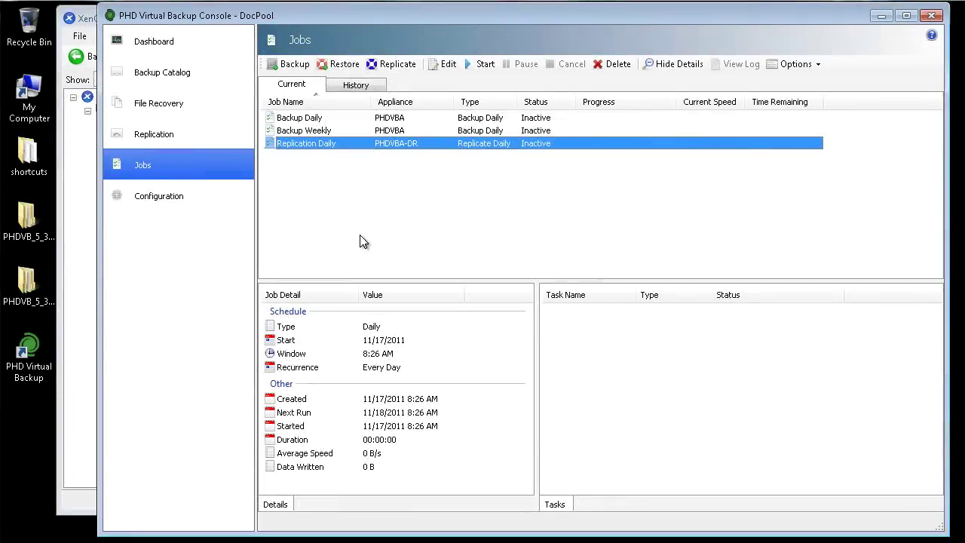
# List the replicated VMs, select both STANDBY replicas, and check their available actions
pyautogui.click(153, 136)
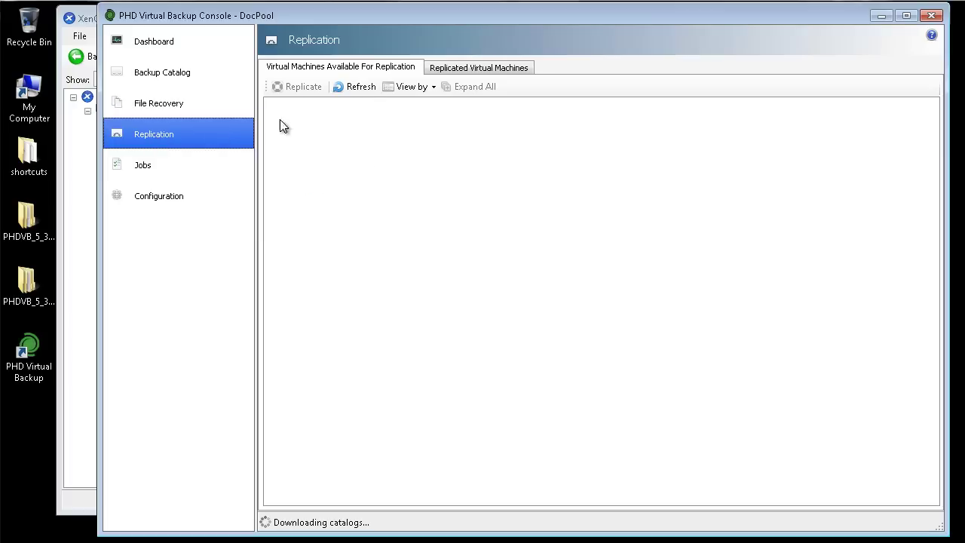
pyautogui.click(471, 72)
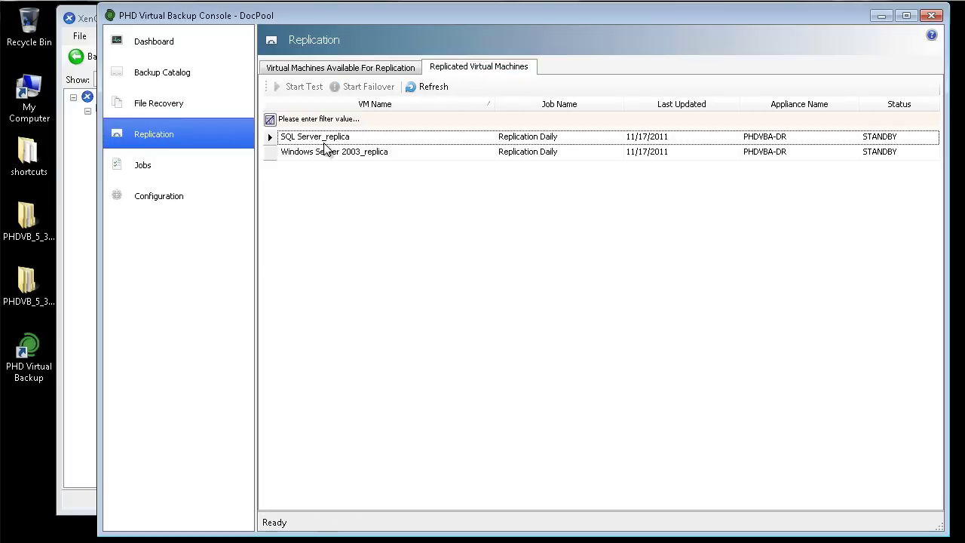
pyautogui.click(327, 140)
pyautogui.click(339, 153)
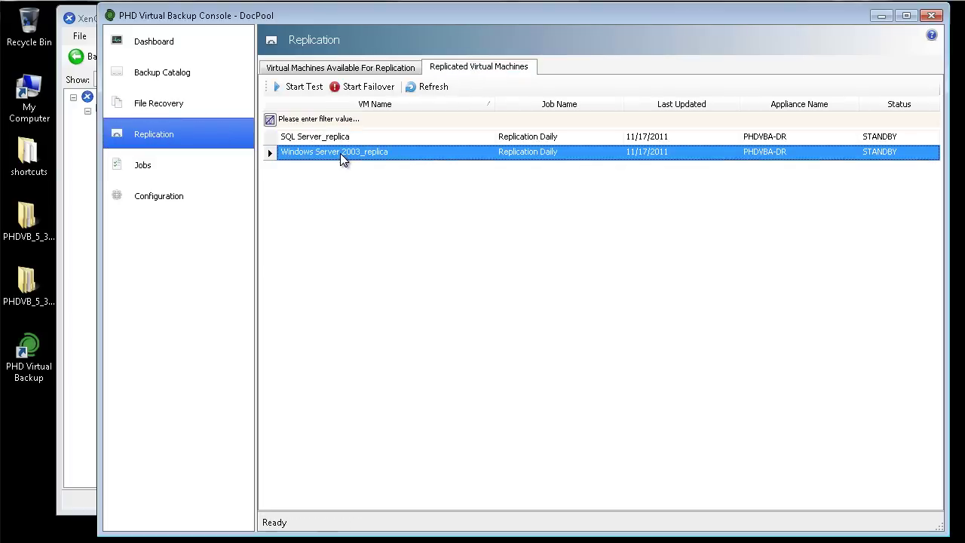
pyautogui.rightClick(362, 159)
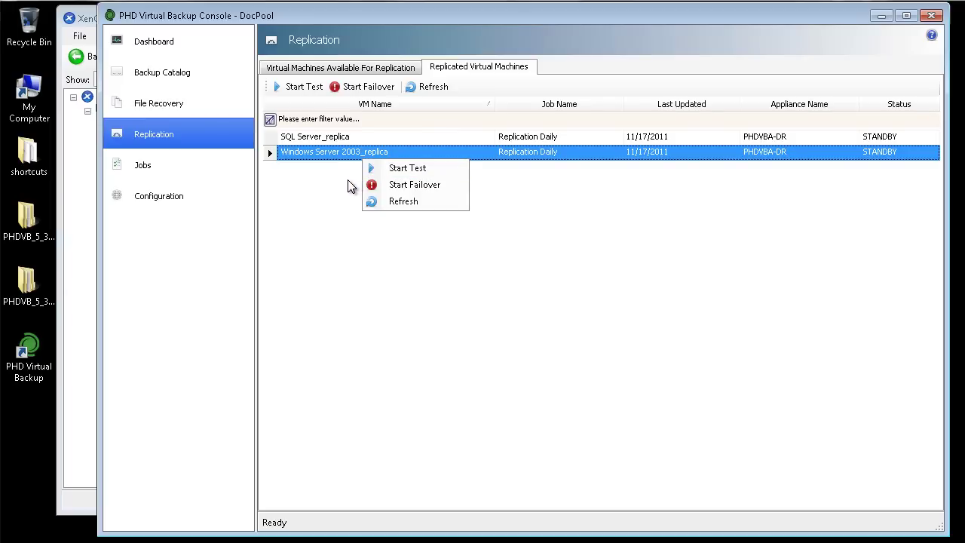
pyautogui.click(348, 186)
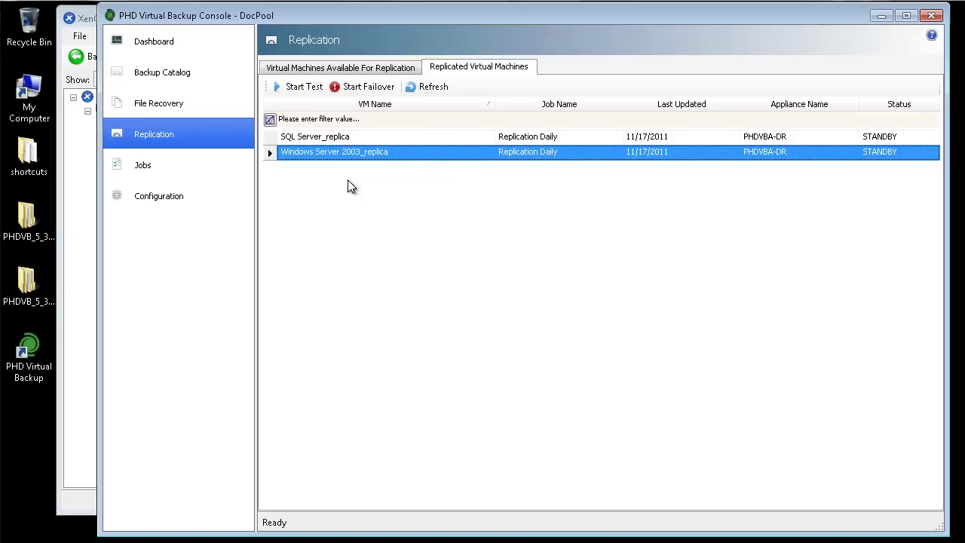